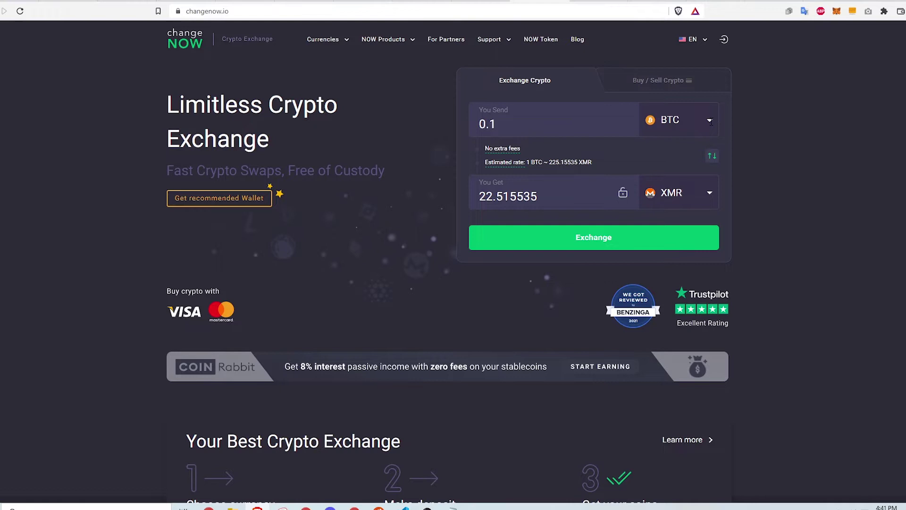
- Set the currency pair to send ETH and receive AVAX
click(710, 121)
click(624, 173)
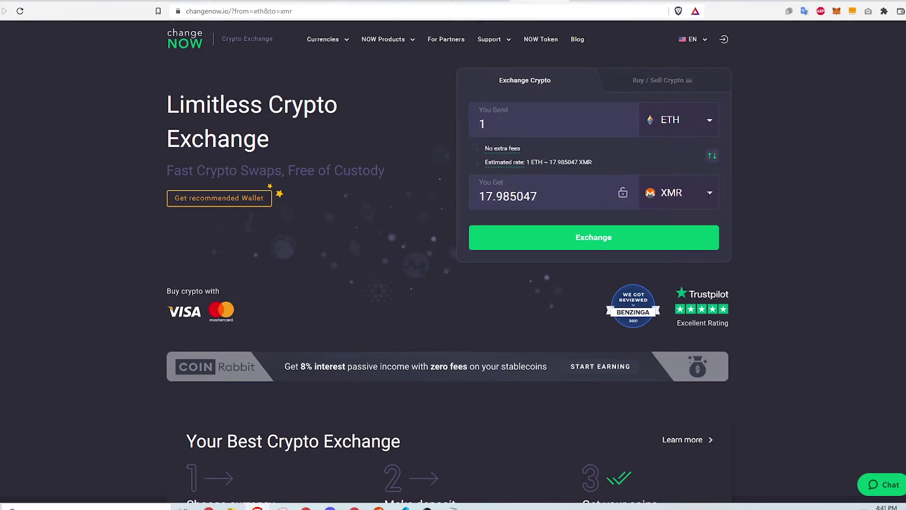
click(709, 194)
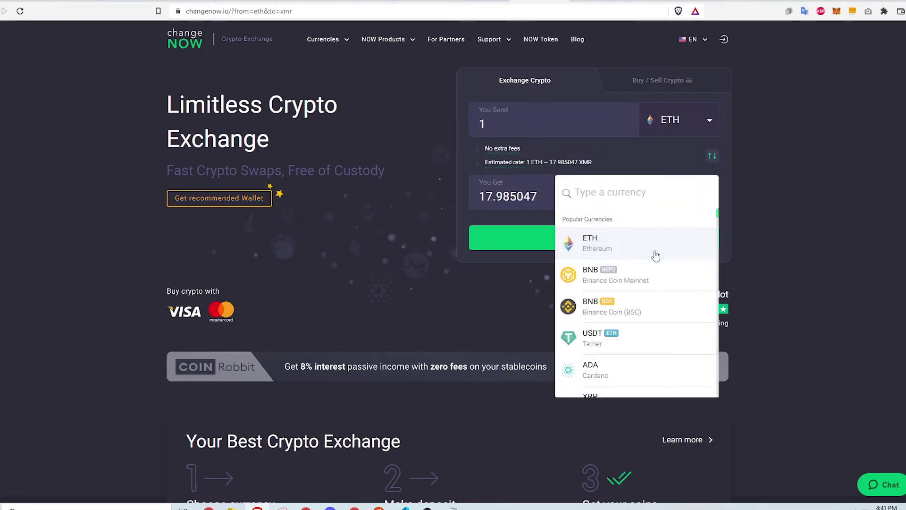
text(avax)
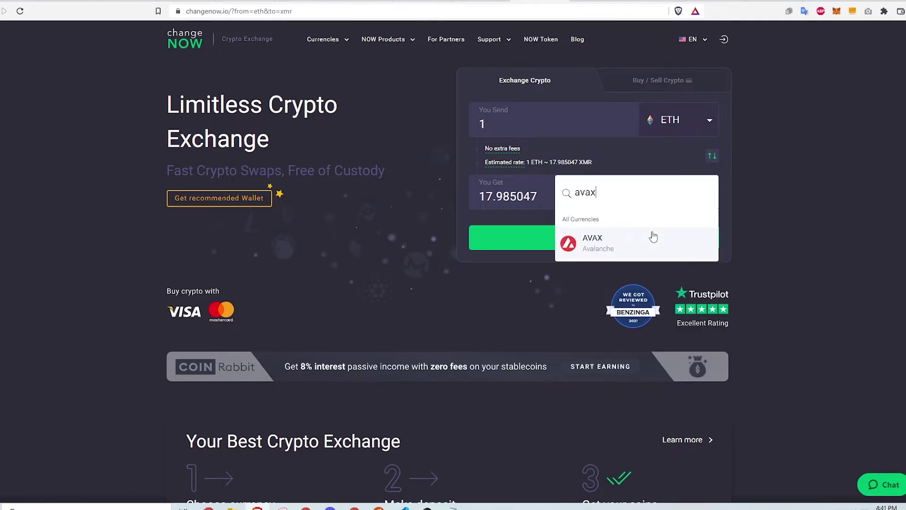
click(651, 238)
- Replace the send amount with .005 ETH and retry the failed quote calculation
click(543, 124)
key(ctrl+a)
key(BackSpace)
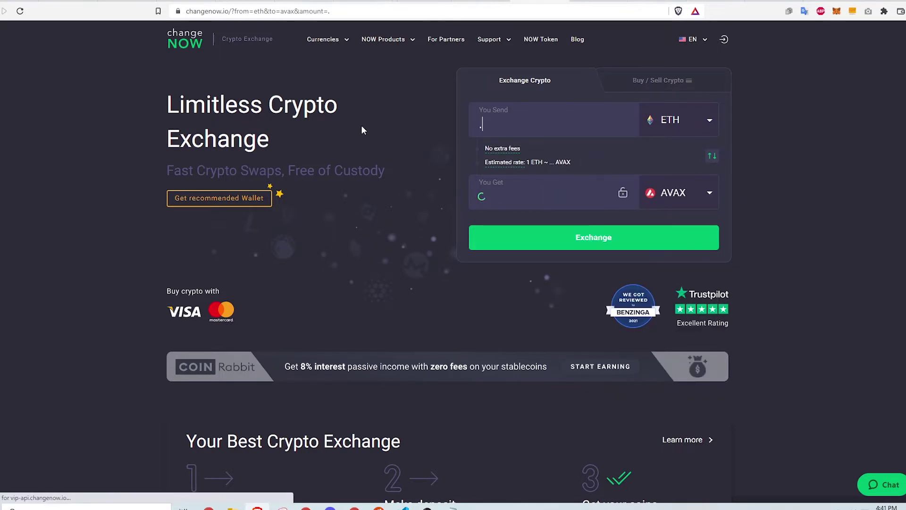
text(.0)
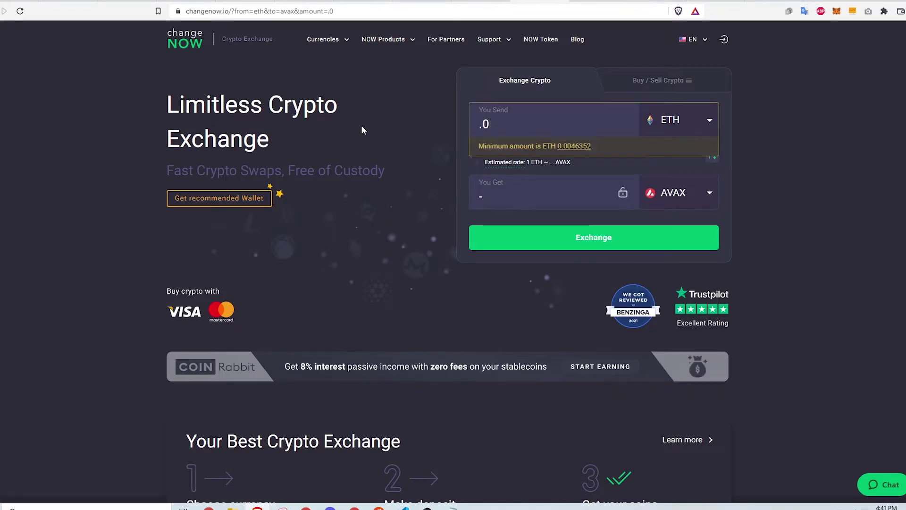
text(05)
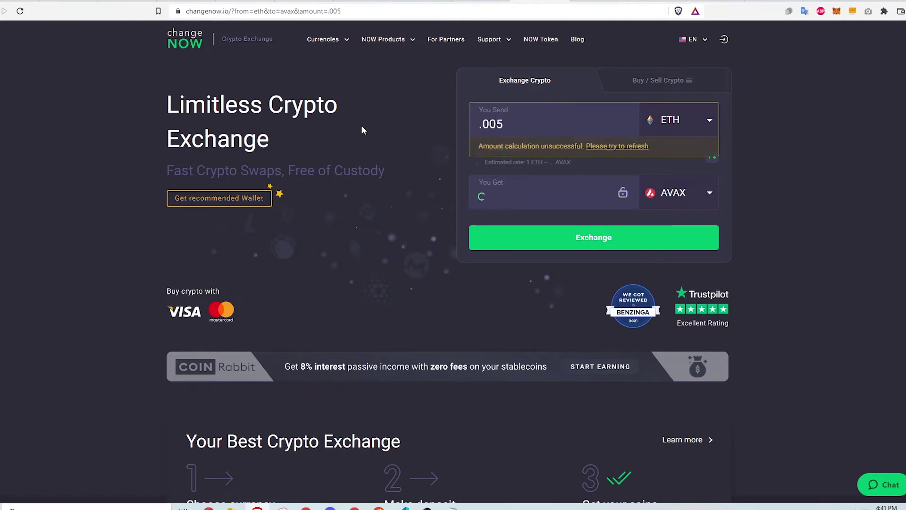
click(615, 146)
click(559, 125)
key(BackSpace)
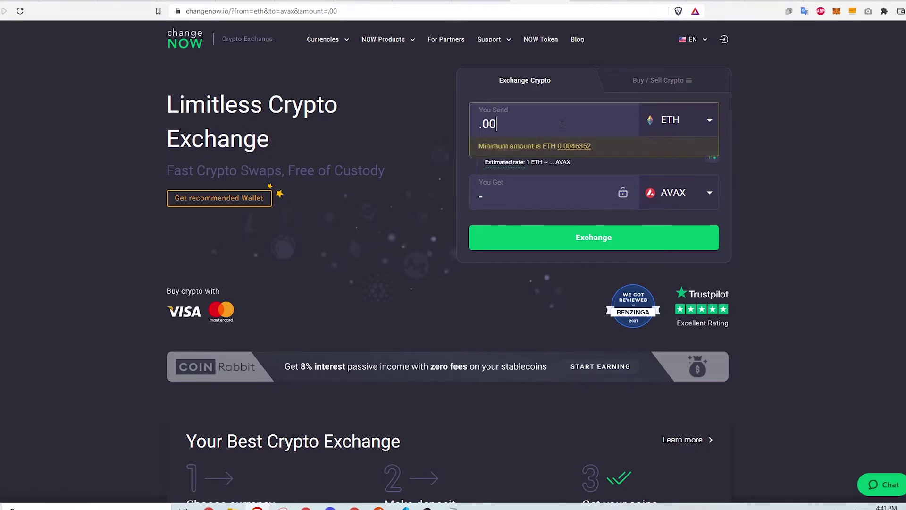
- Use the 0.0060614 ETH minimum for about 0.1157935 AVAX, then go to the Avalanche wallet
text(5)
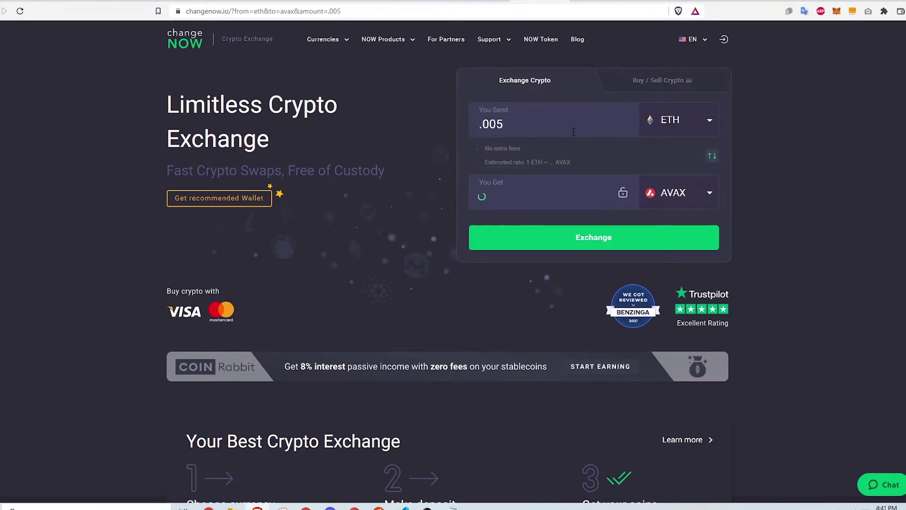
click(627, 237)
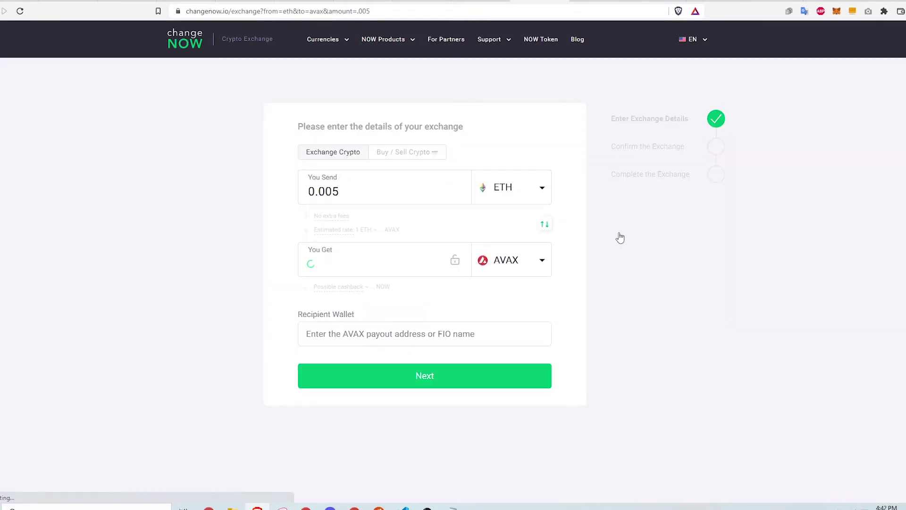
scroll(626, 234, down, 2)
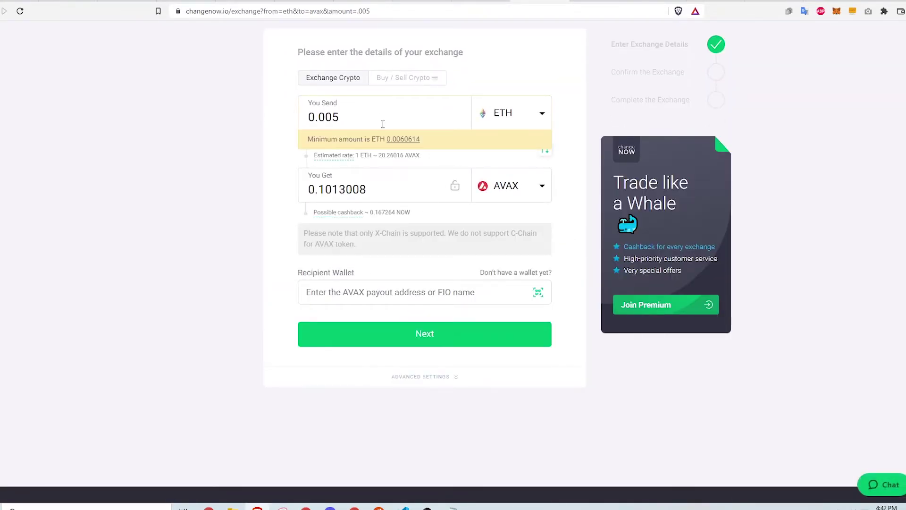
click(401, 142)
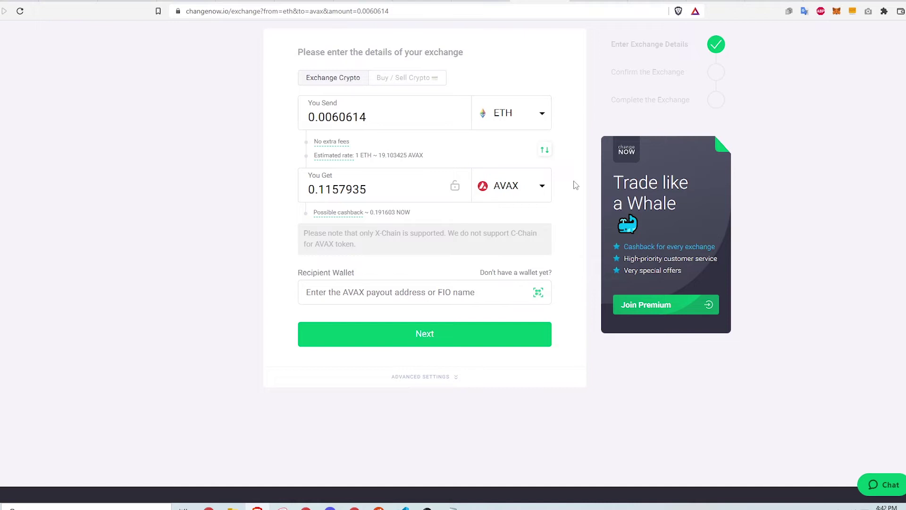
key(ctrl+Tab)
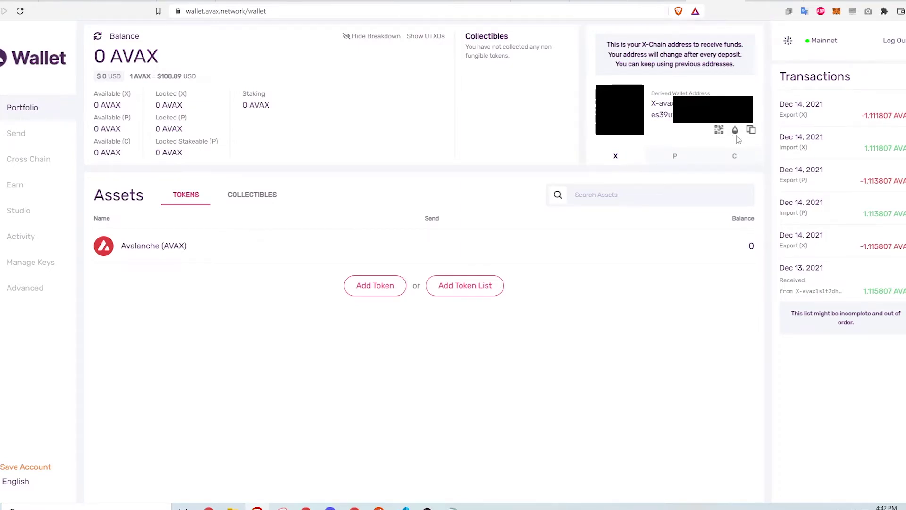
- Copy the X-Chain derived wallet address from Avalanche Wallet
click(752, 130)
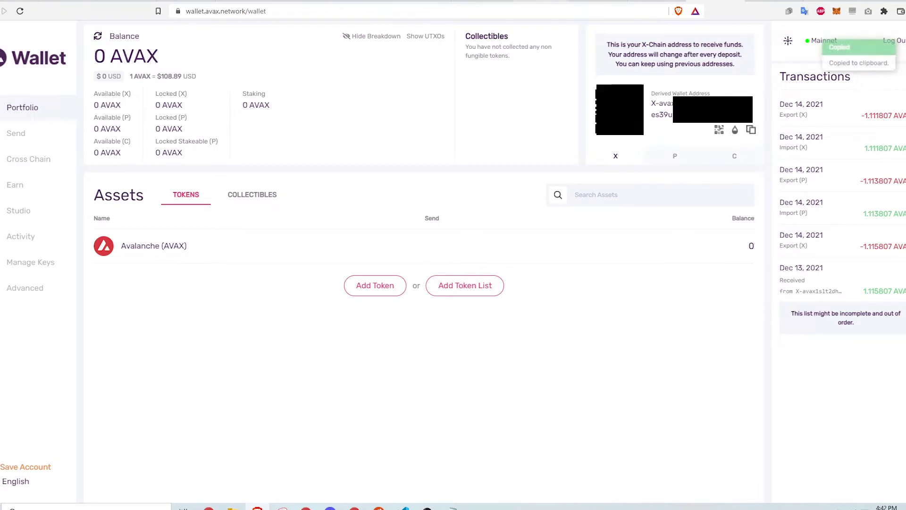
- Paste the X-Chain address as Recipient Wallet and accept the high-fee warning
click(485, 1)
click(442, 291)
key(ctrl+v)
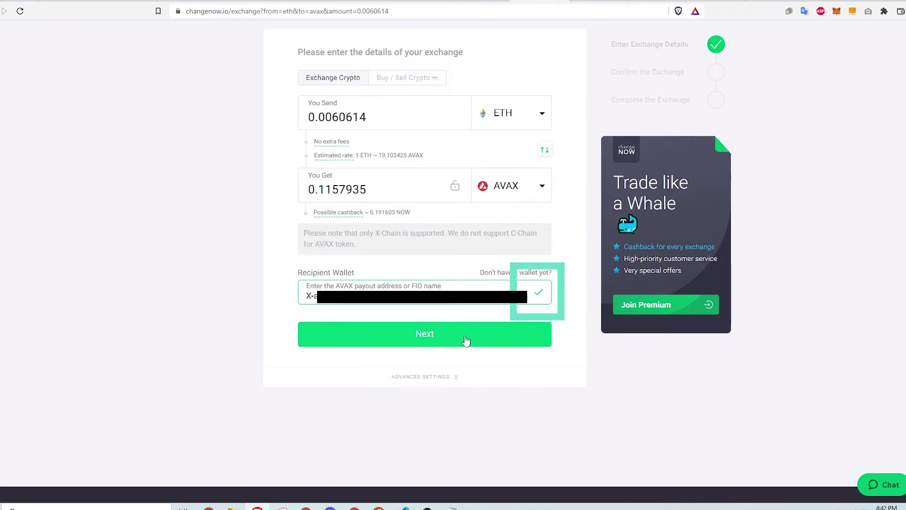
click(500, 338)
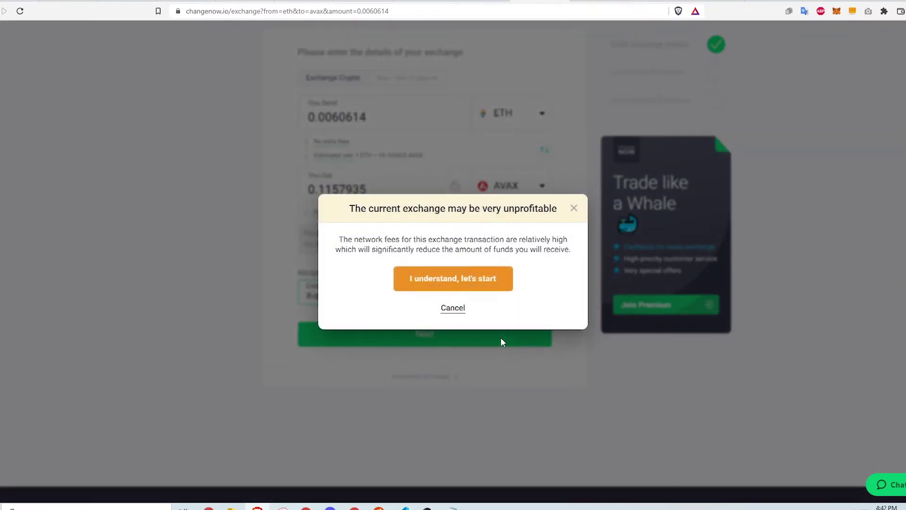
click(453, 278)
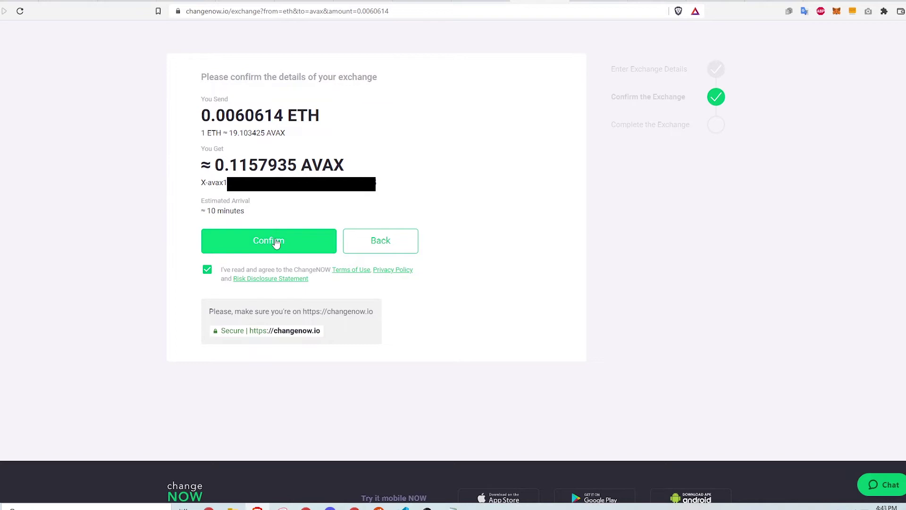
- Confirm the exchange, block site notifications, and unlock Brave Wallet for the 0.0060614 ETH deposit
click(278, 241)
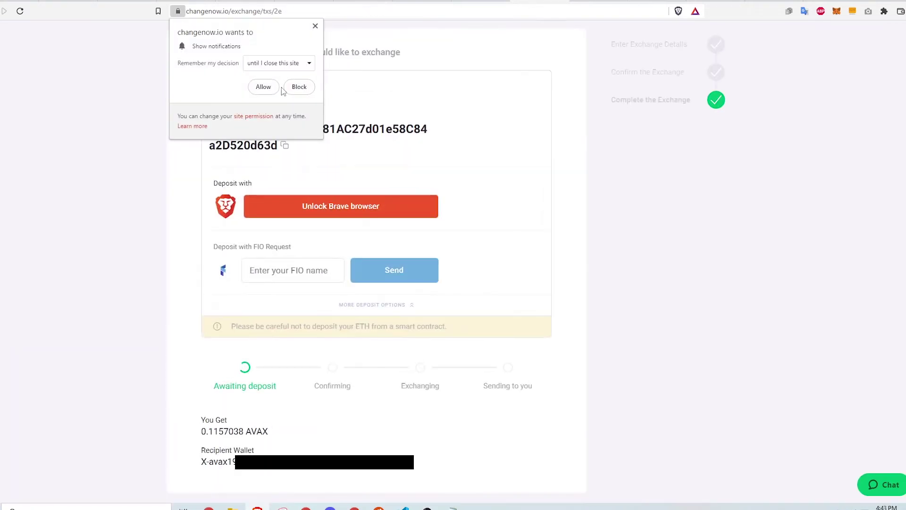
click(299, 87)
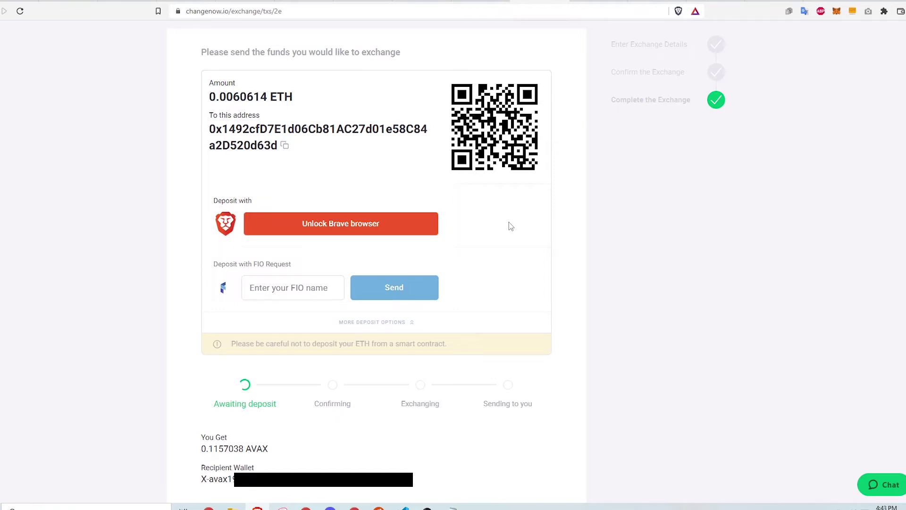
click(374, 235)
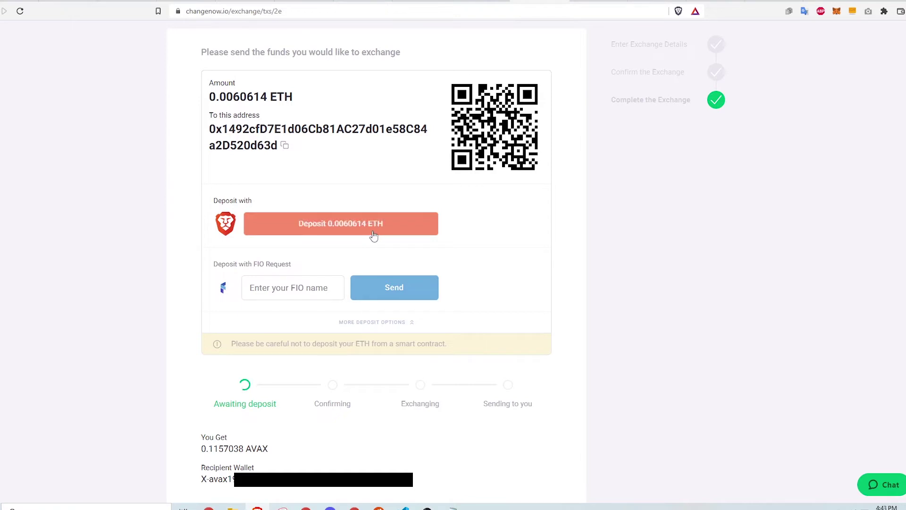
click(834, 19)
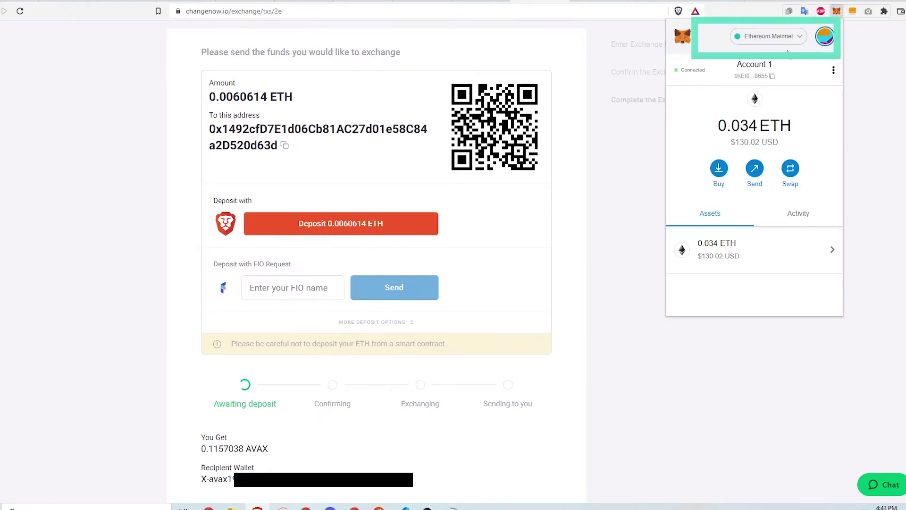
click(777, 40)
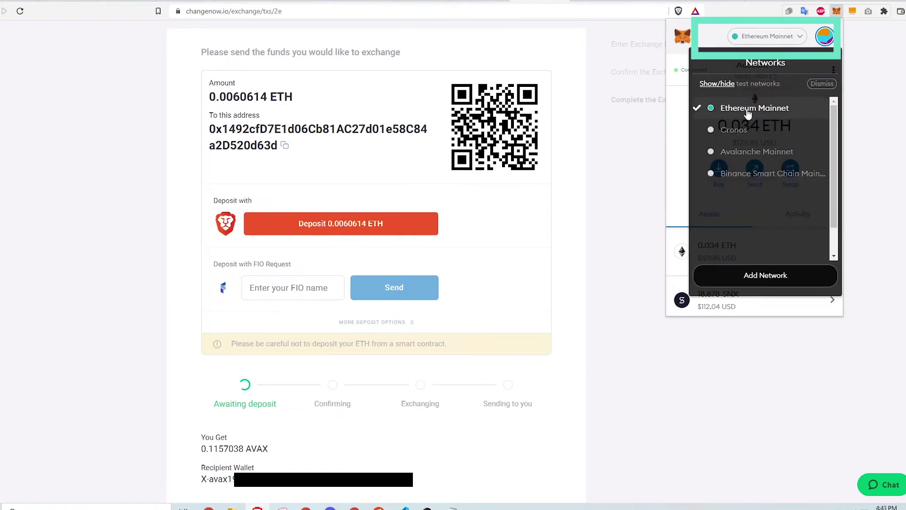
click(753, 109)
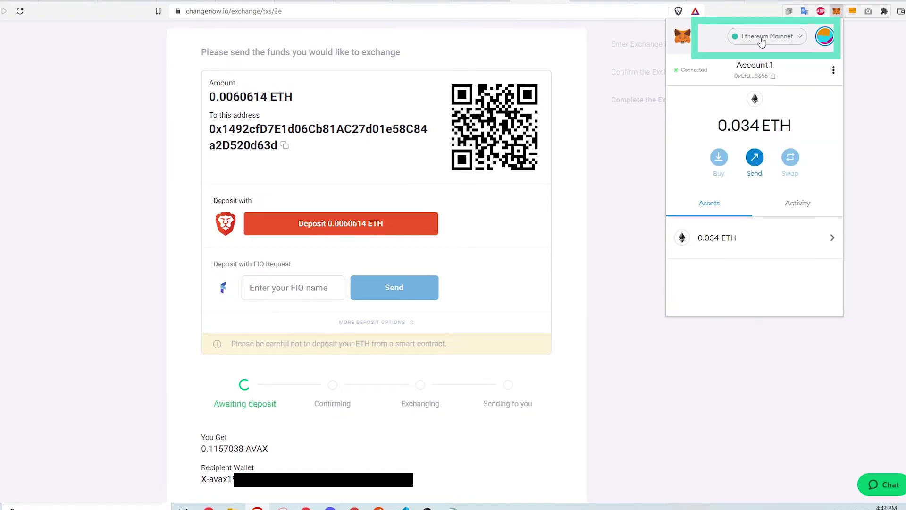
click(559, 219)
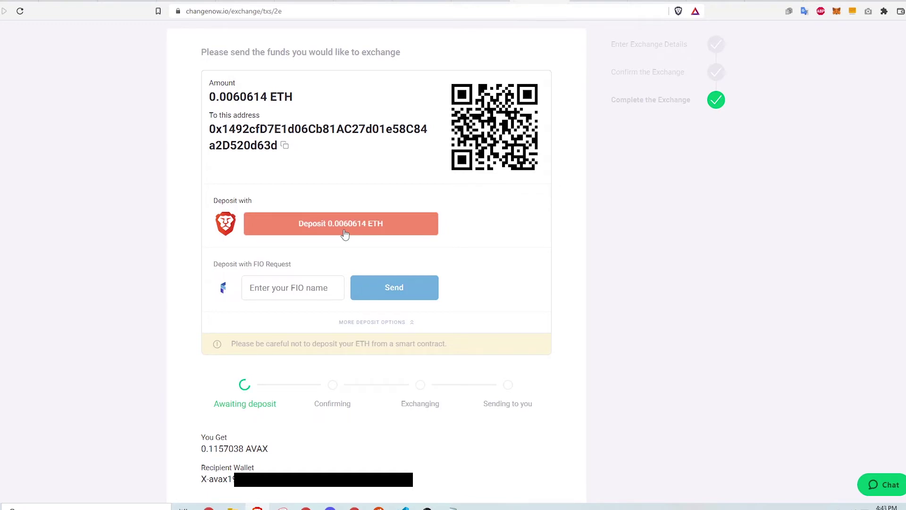
- Deposit 0.0060614 ETH from the browser wallet and approve the transaction in MetaMask
click(345, 233)
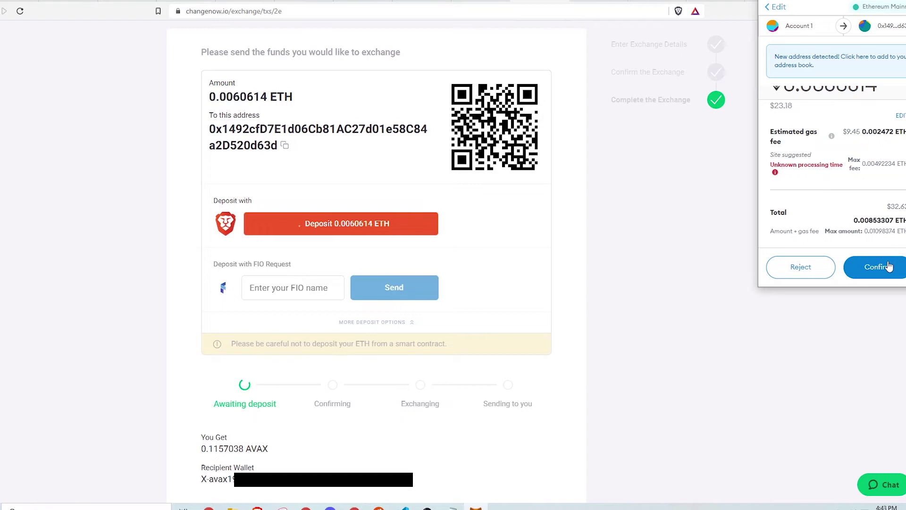
click(877, 267)
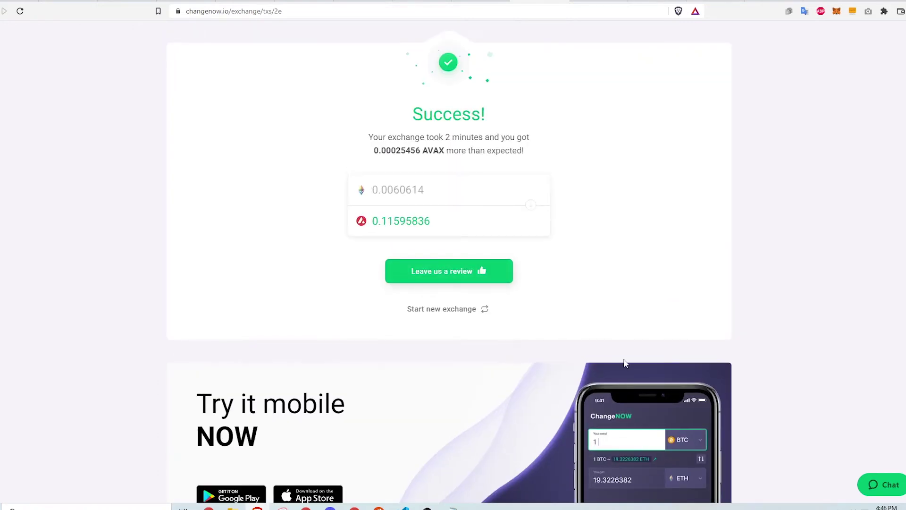
- Switch to the wallet.avax.network tab showing the 0.115958 AVAX balance
click(717, 2)
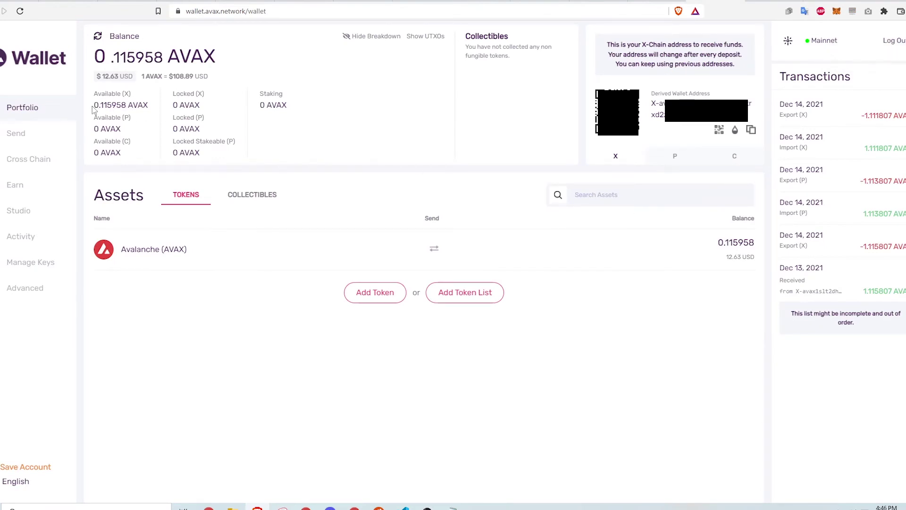
drag(94, 104, 96, 78)
click(155, 113)
click(320, 124)
- Transfer the maximum 0.114607125 AVAX from X Chain to C Chain via Cross Chain
click(41, 165)
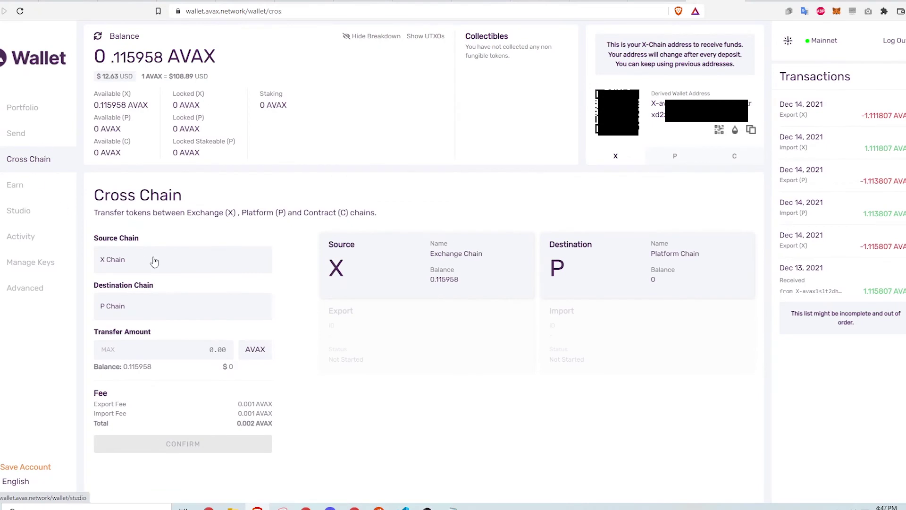
click(165, 307)
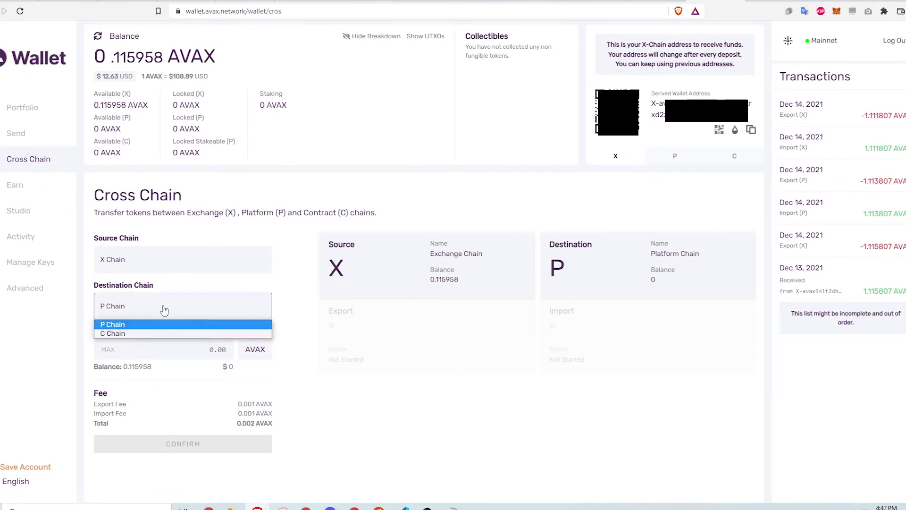
click(154, 336)
click(108, 350)
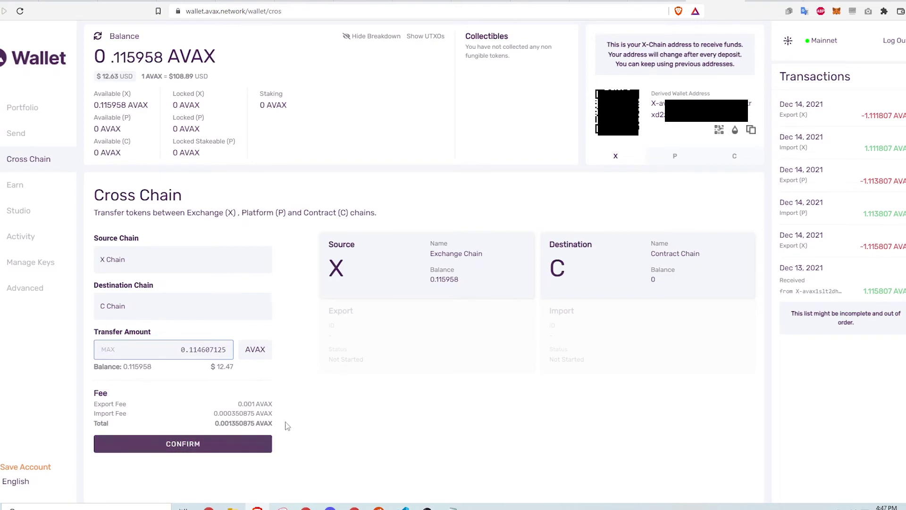
click(226, 444)
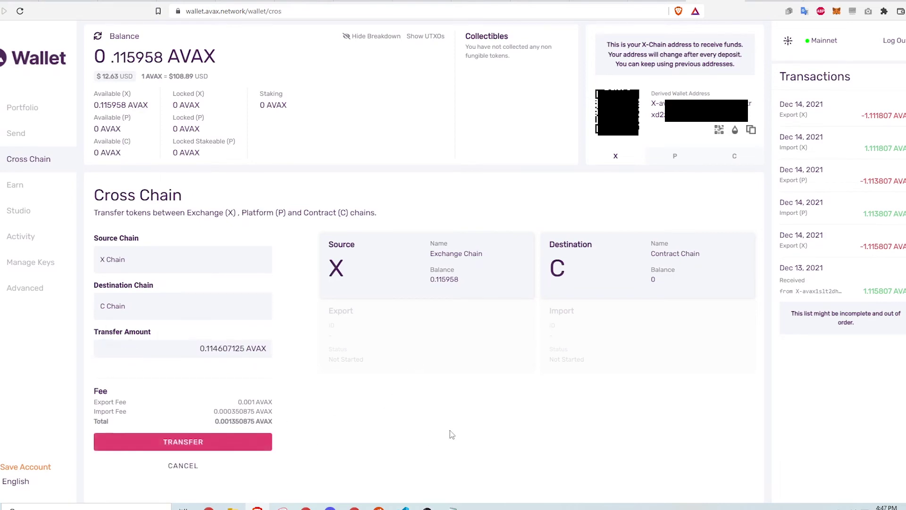
click(171, 440)
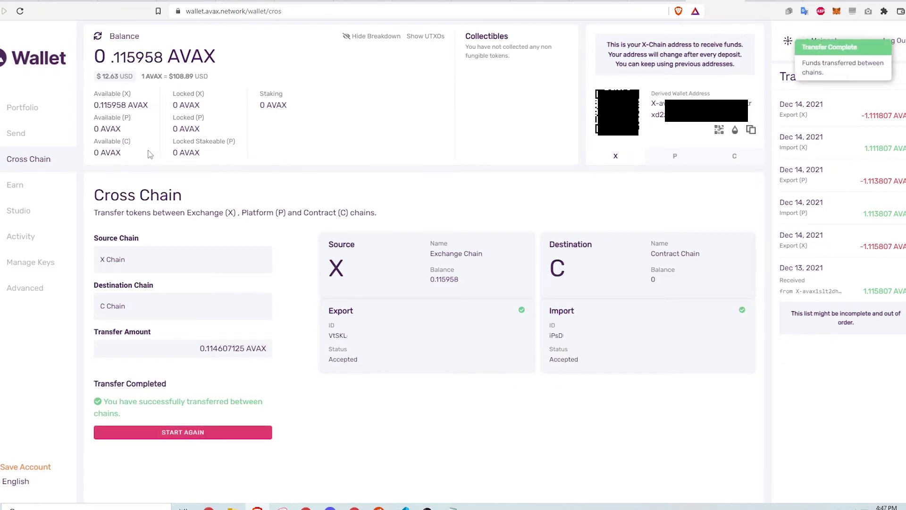
- Check the new C-Chain balance and fill the Send form with the maximum from C Chain
drag(162, 153, 95, 152)
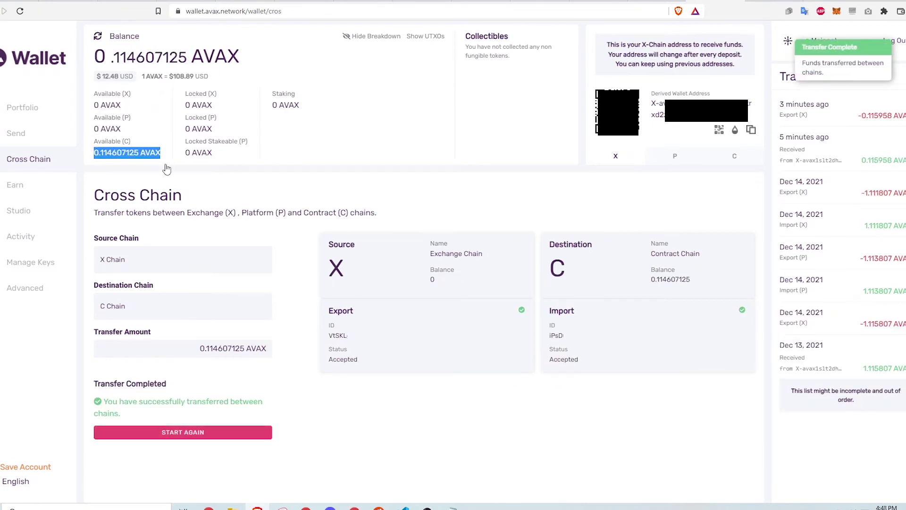
drag(101, 141, 160, 141)
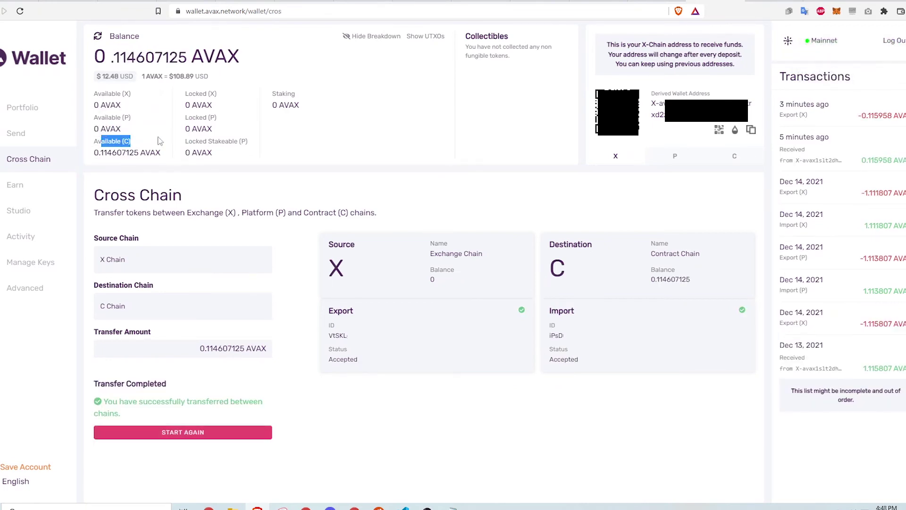
click(47, 133)
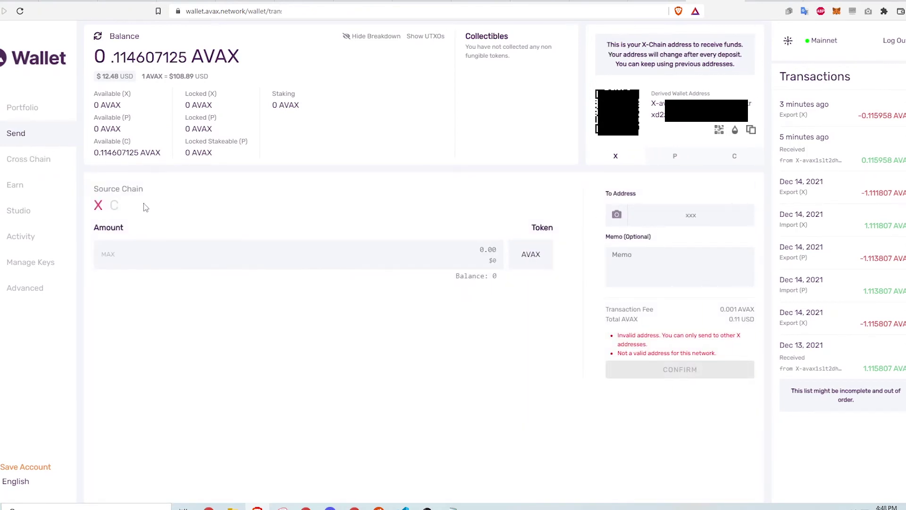
click(114, 205)
click(108, 254)
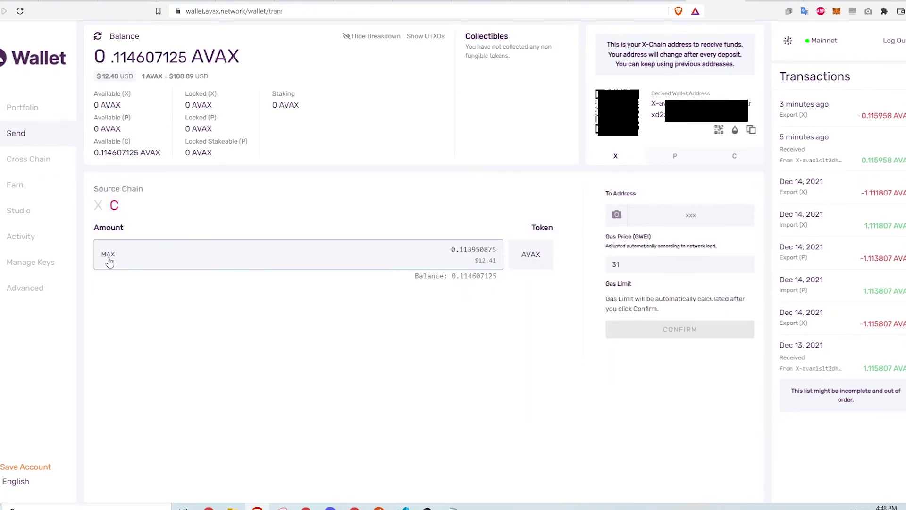
- Paste the MetaMask Account 1 address as destination and send 0.113950875 AVAX
click(702, 216)
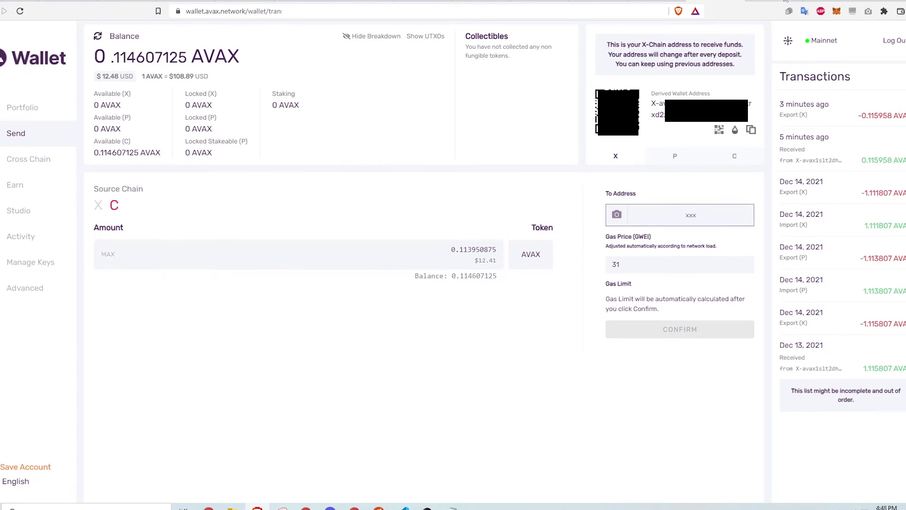
click(837, 11)
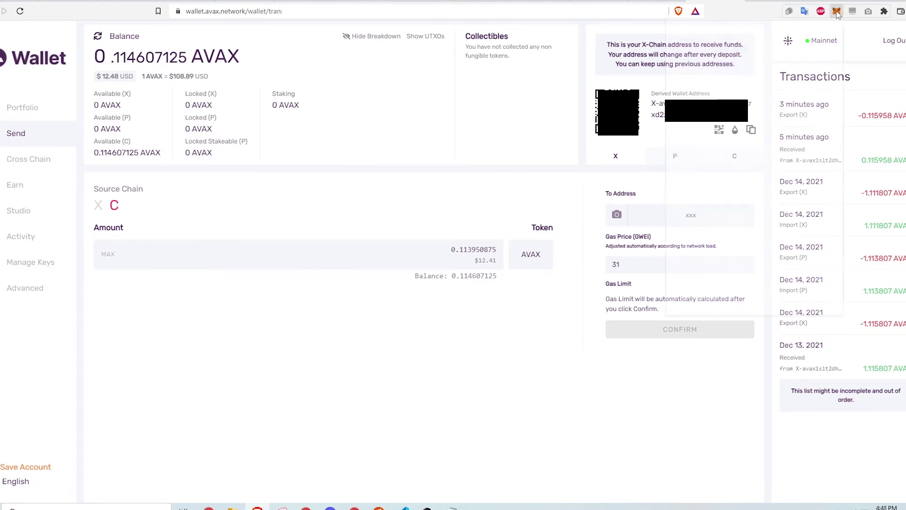
click(754, 66)
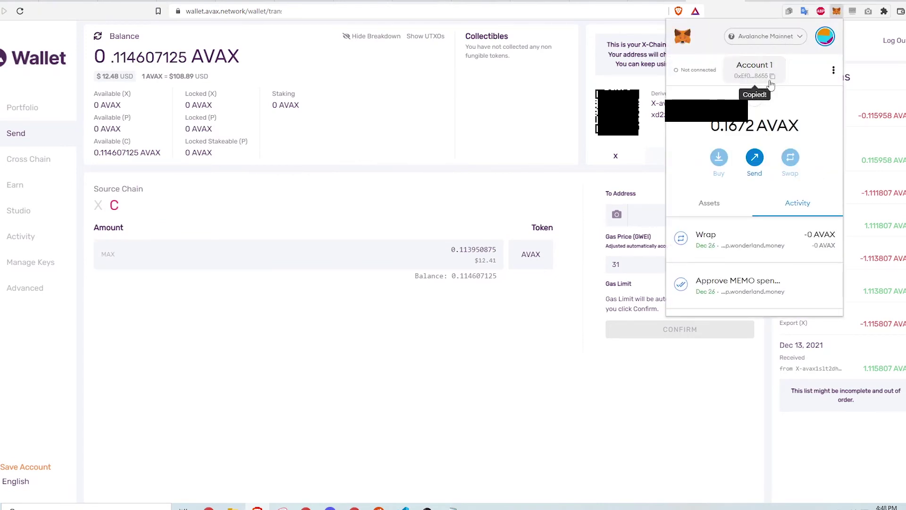
click(706, 217)
key(ctrl+v)
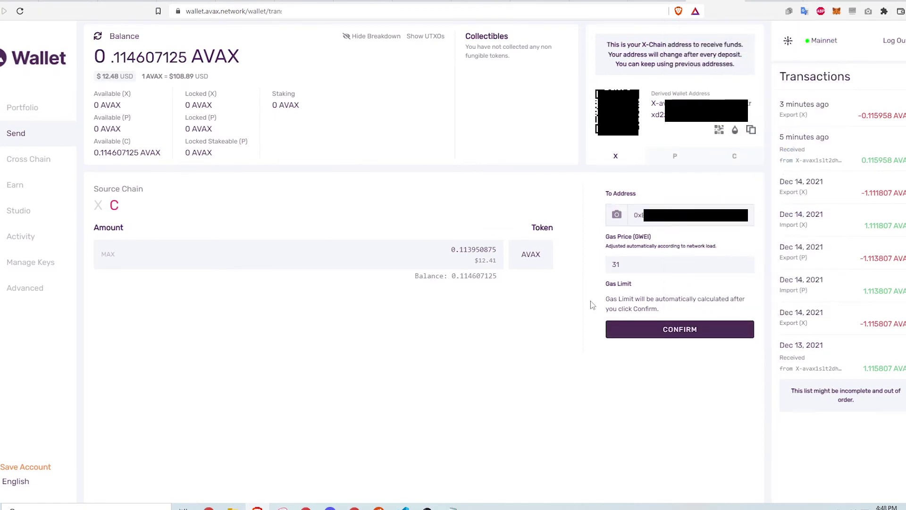
click(612, 330)
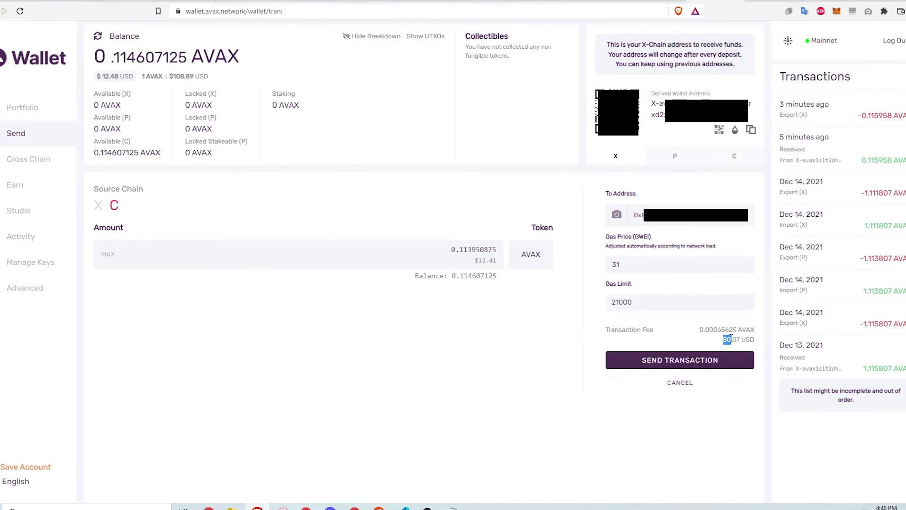
click(689, 361)
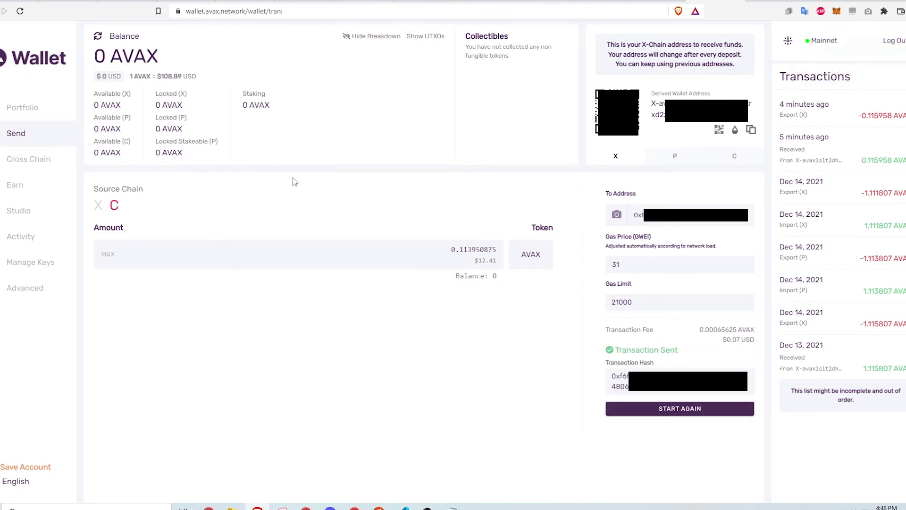
- Check MetaMask Account 1's Assets and Activity, confirming 0.2812 AVAX on Avalanche Mainnet
click(836, 10)
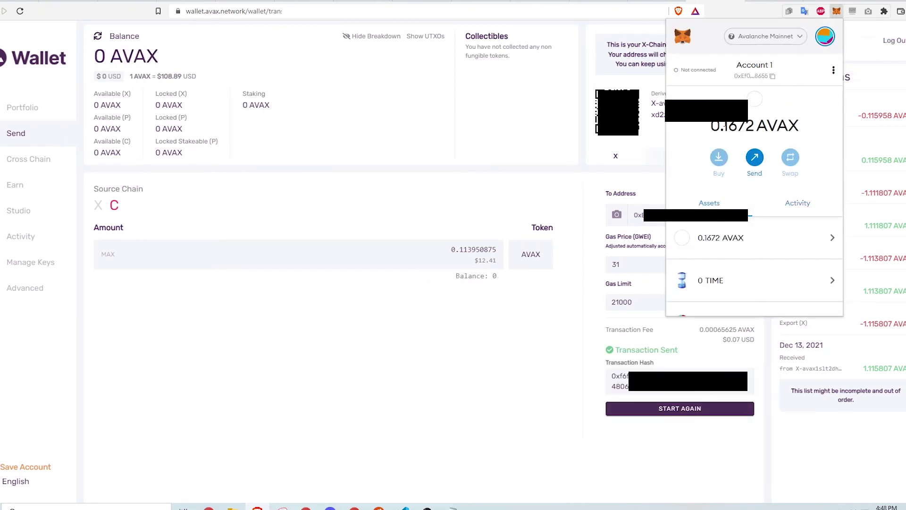
click(537, 209)
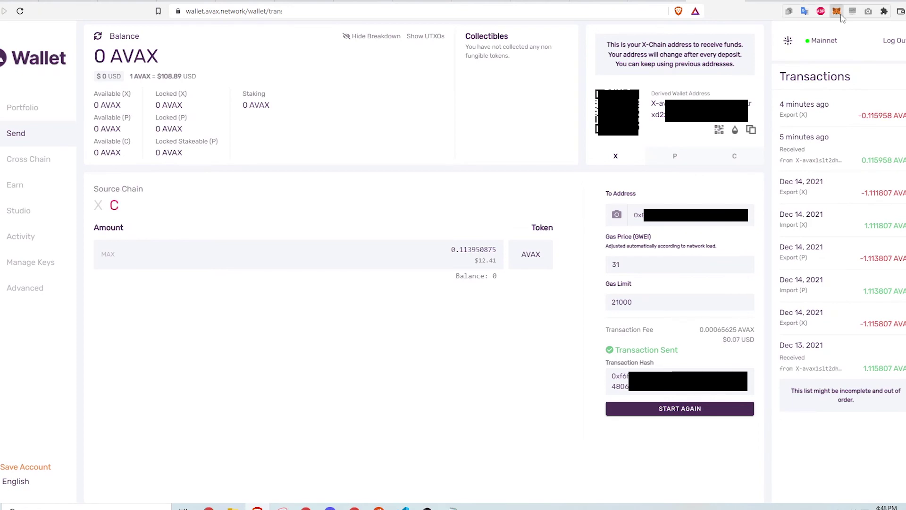
click(836, 11)
drag(710, 125, 795, 125)
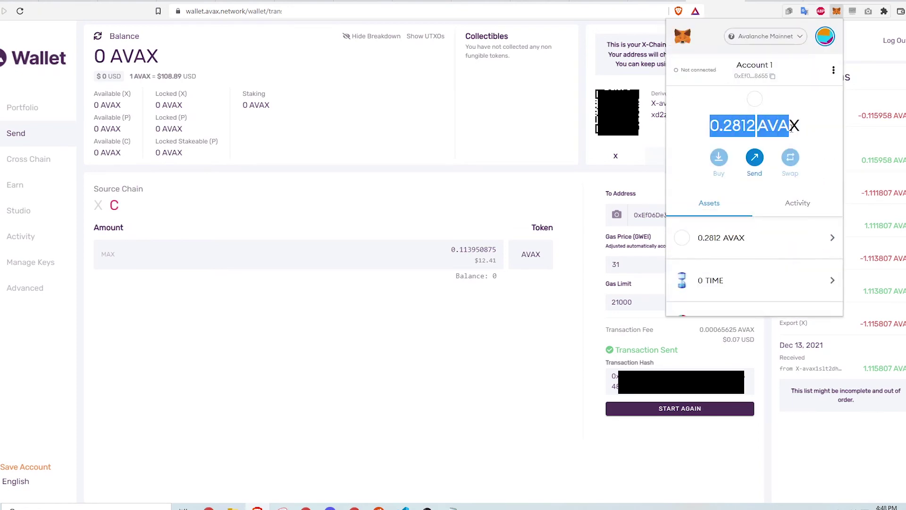
click(810, 128)
click(799, 203)
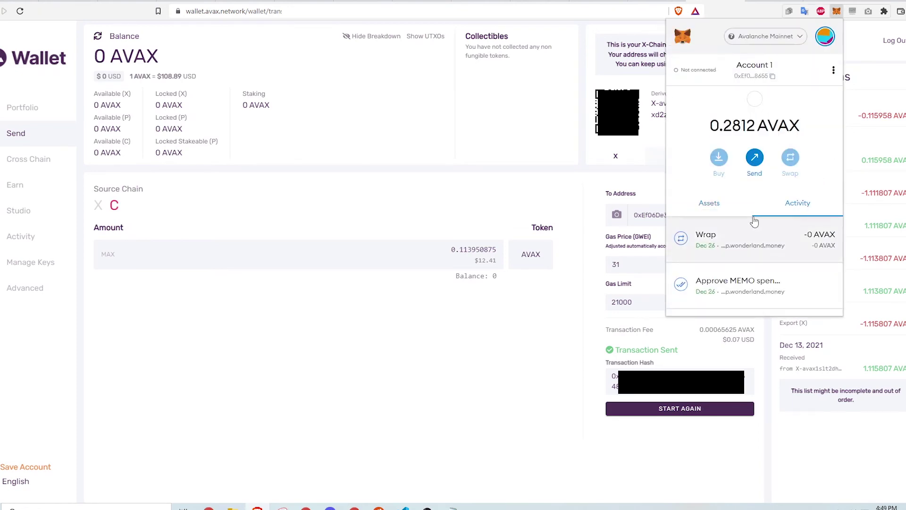
click(711, 204)
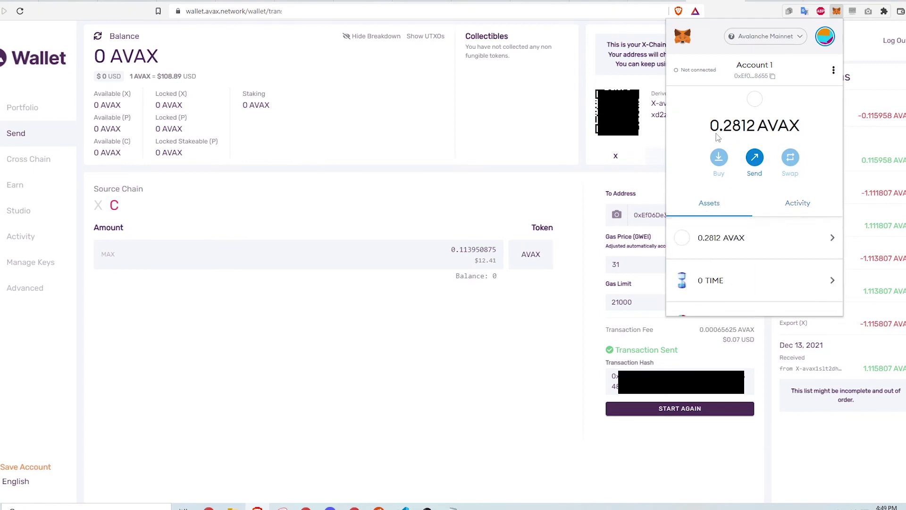
drag(706, 124, 797, 125)
click(820, 134)
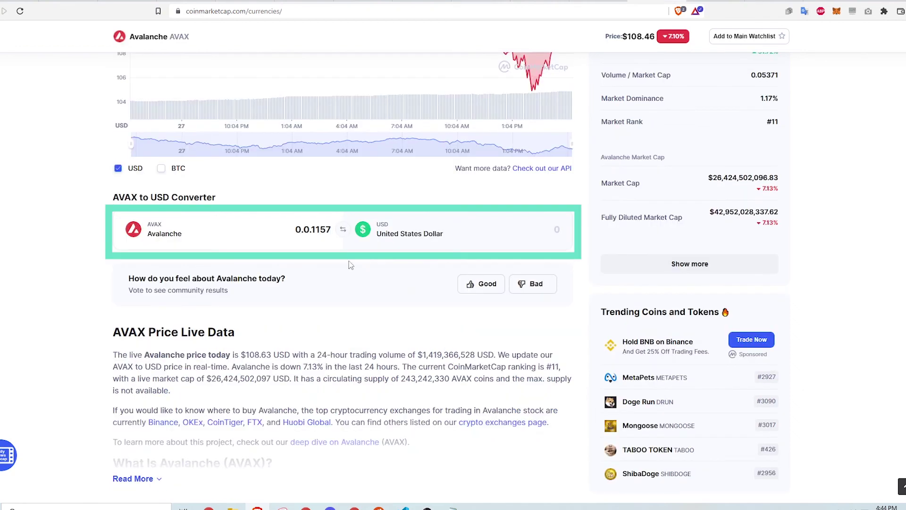
- Enter 0.115703 into the CoinMarketCap AVAX converter to value it at 12.55 USD
key(ctrl+a)
text(0.115703)
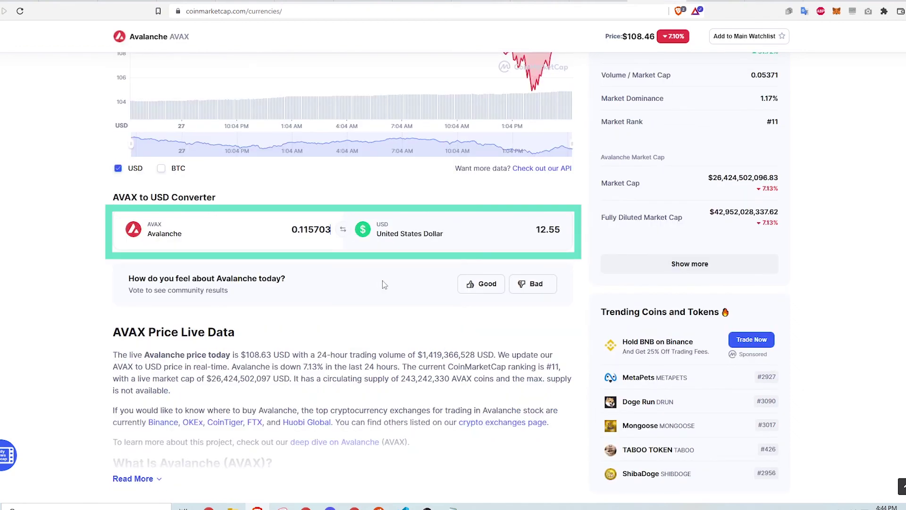